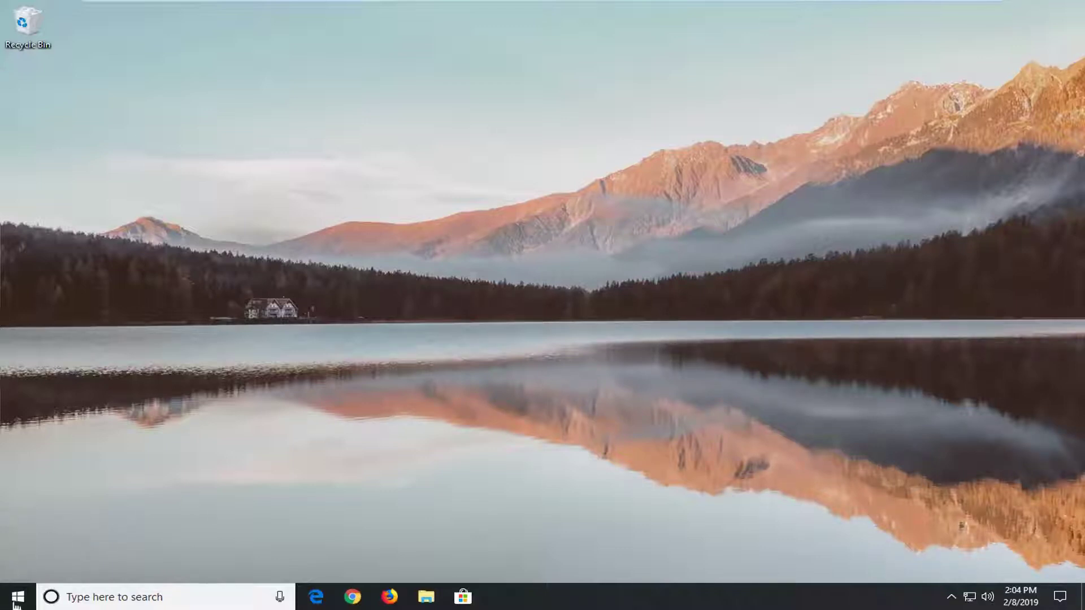
Search the Start menu for 'file explorer' and launch File Explorer on Quick access.
click(19, 603)
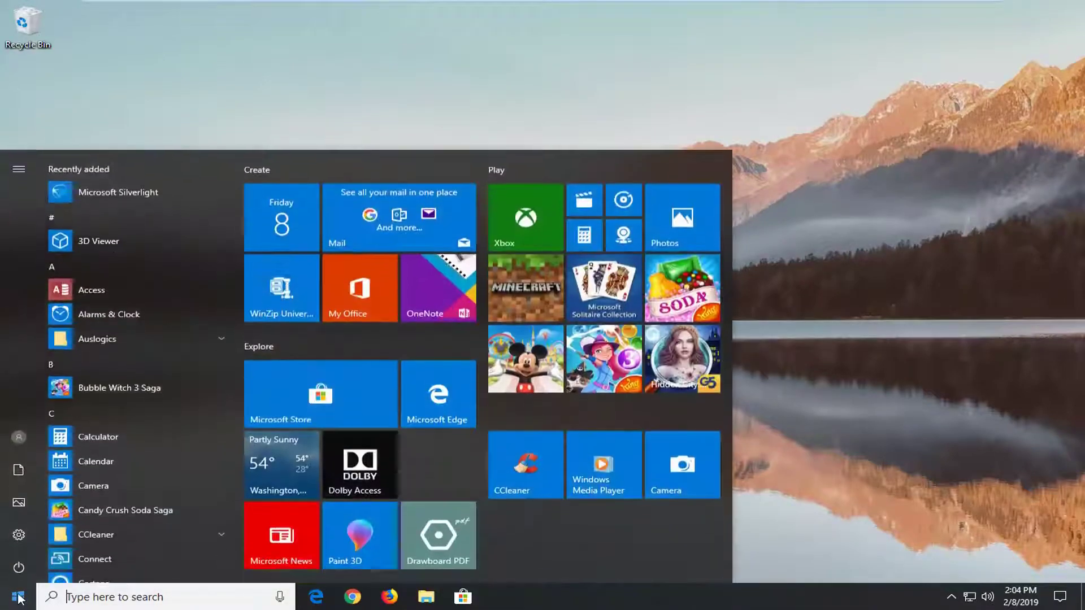
click(20, 600)
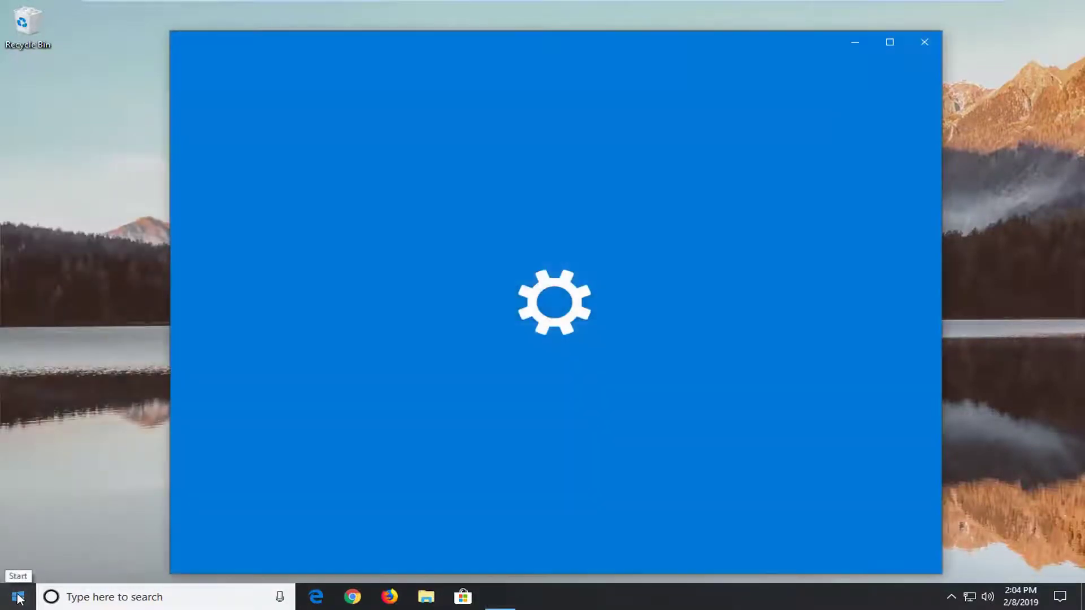
key(super)
click(925, 42)
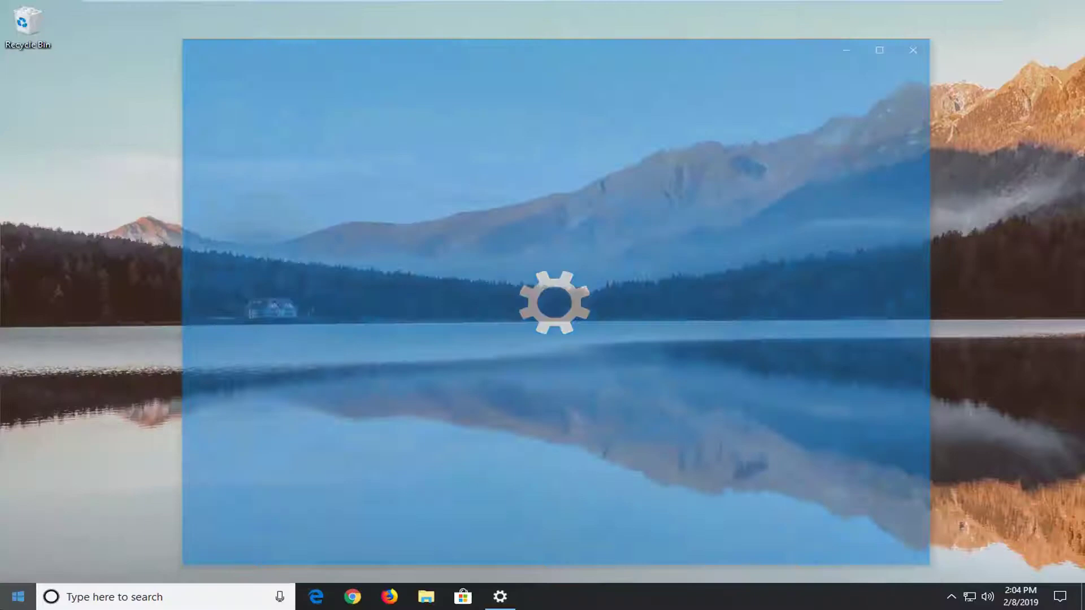
click(20, 597)
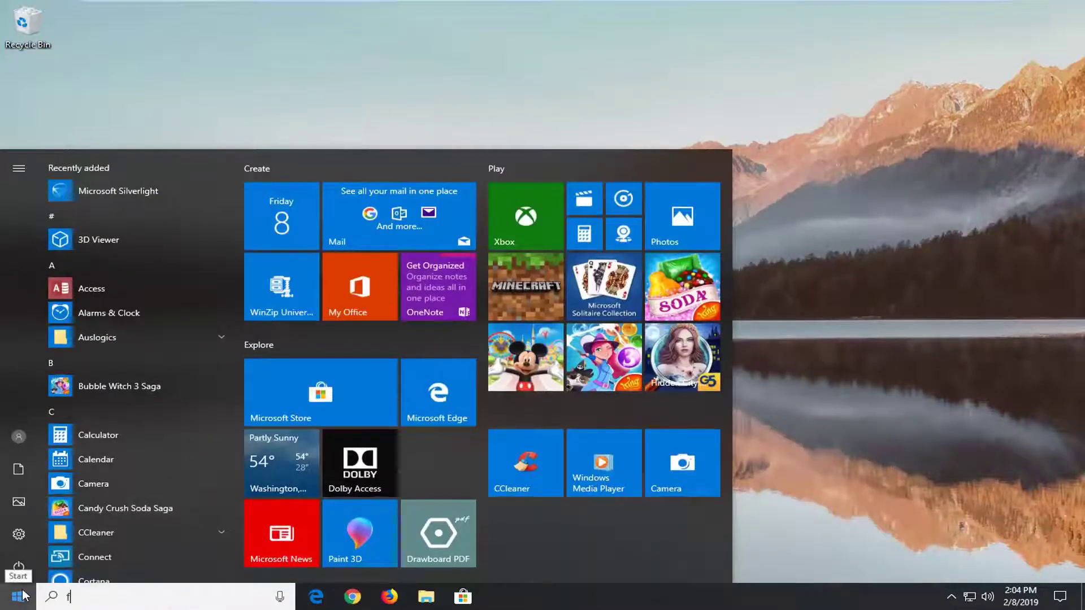
text(file explorer)
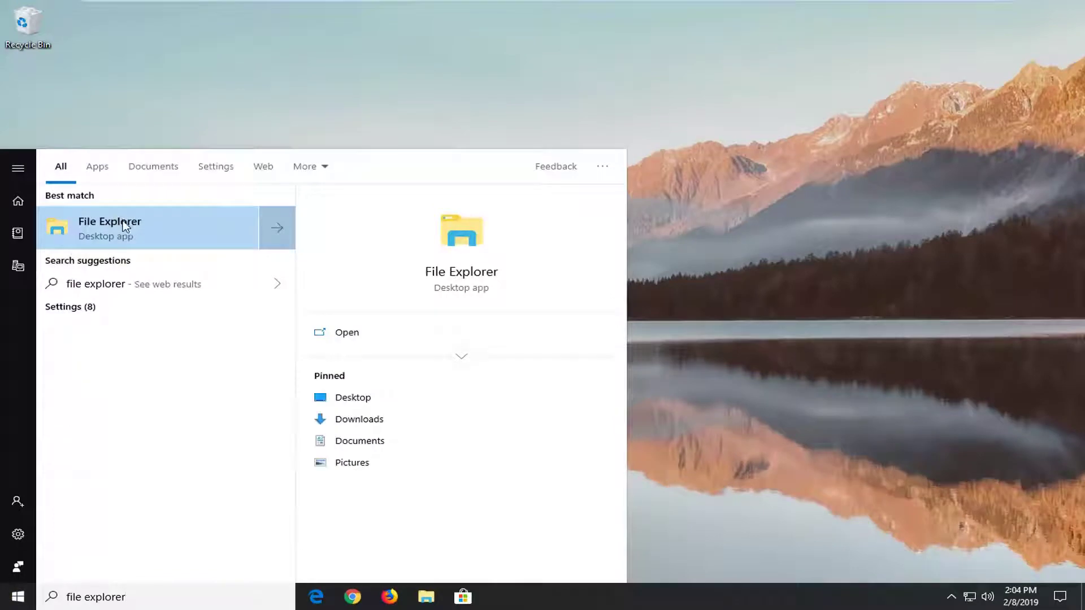
click(126, 226)
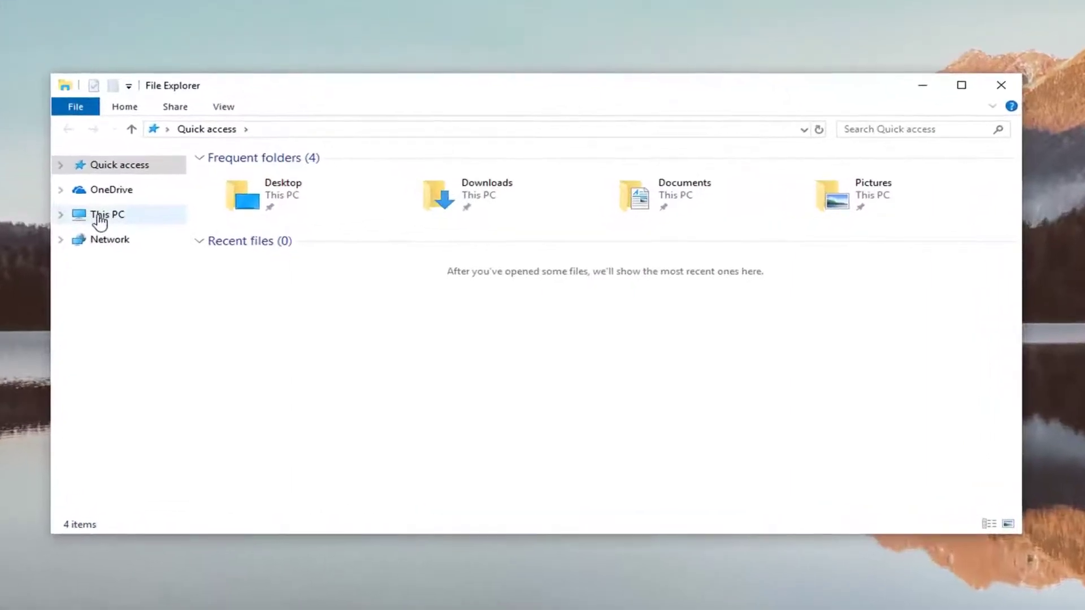
From This PC, open Local Disk (C:) Properties and move the window into view.
click(99, 222)
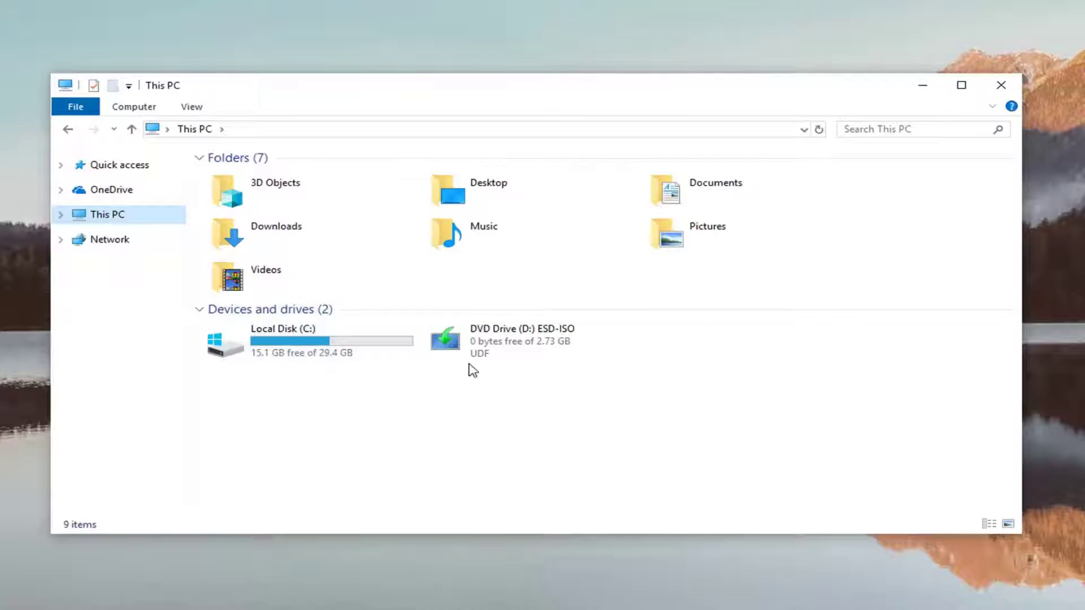
click(294, 341)
right_click(294, 341)
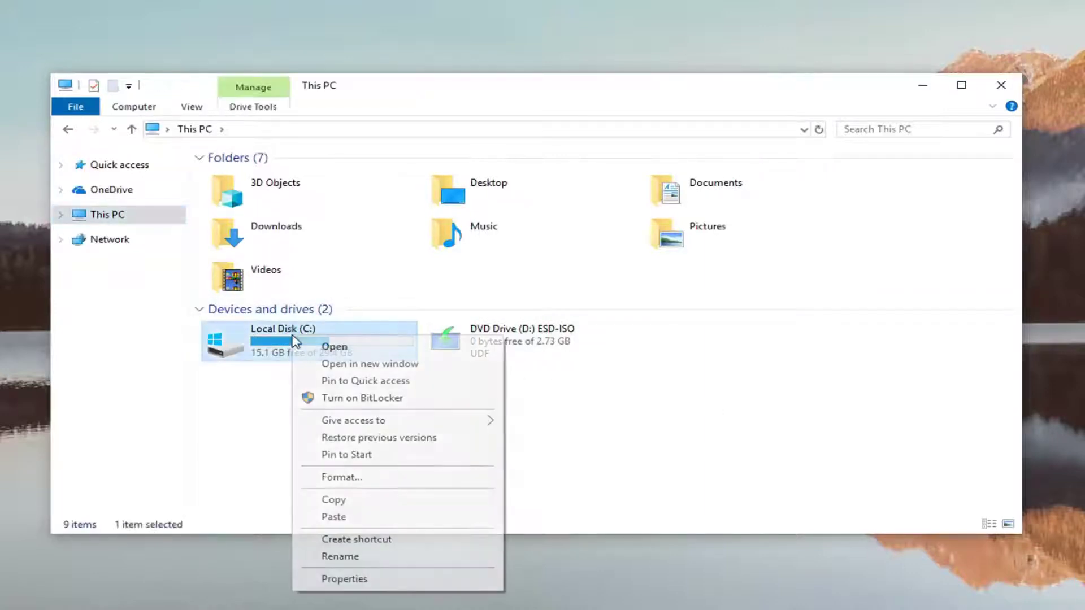
click(359, 579)
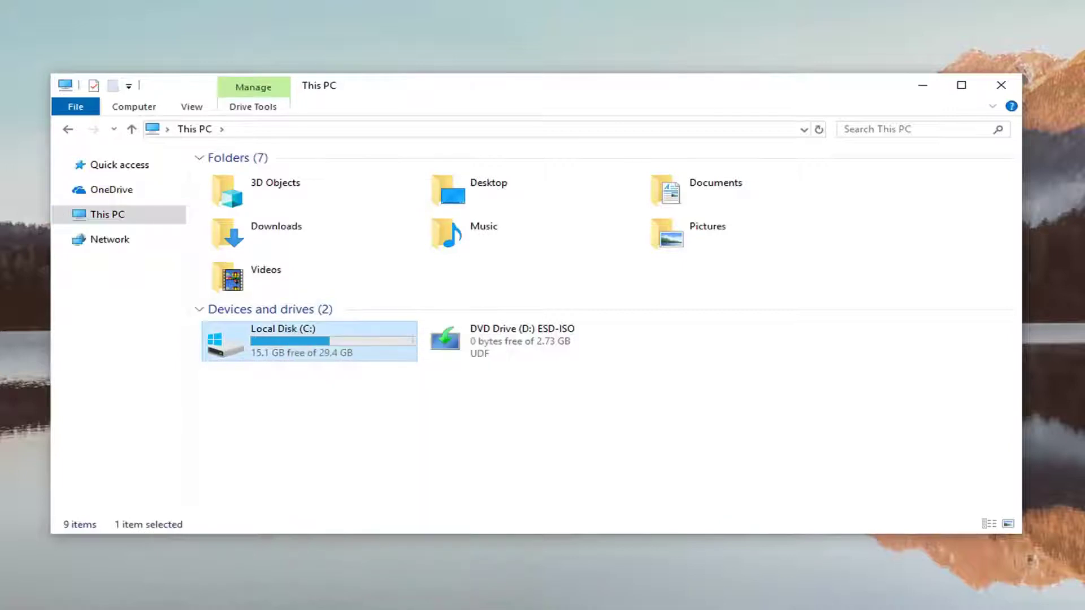
drag(502, 246, 589, 109)
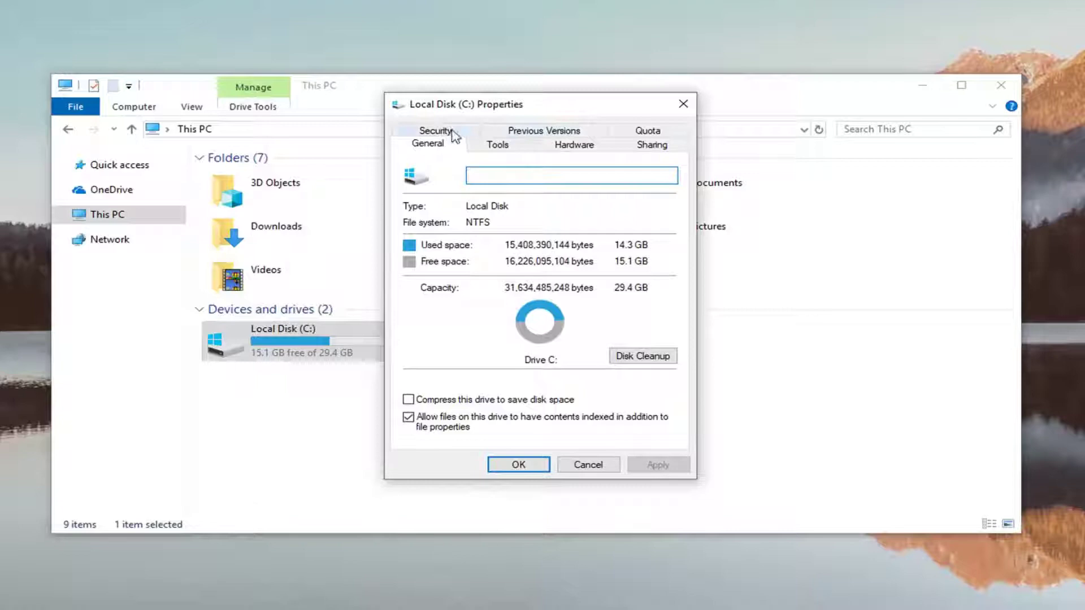
Open Advanced Security Settings from the drive's Security tab.
click(453, 132)
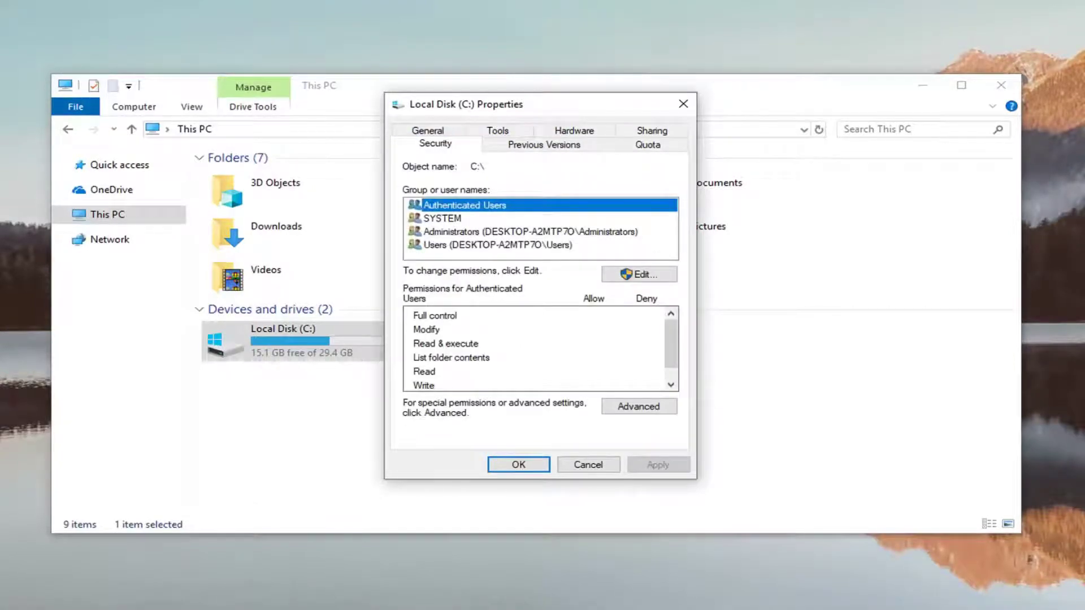
click(637, 407)
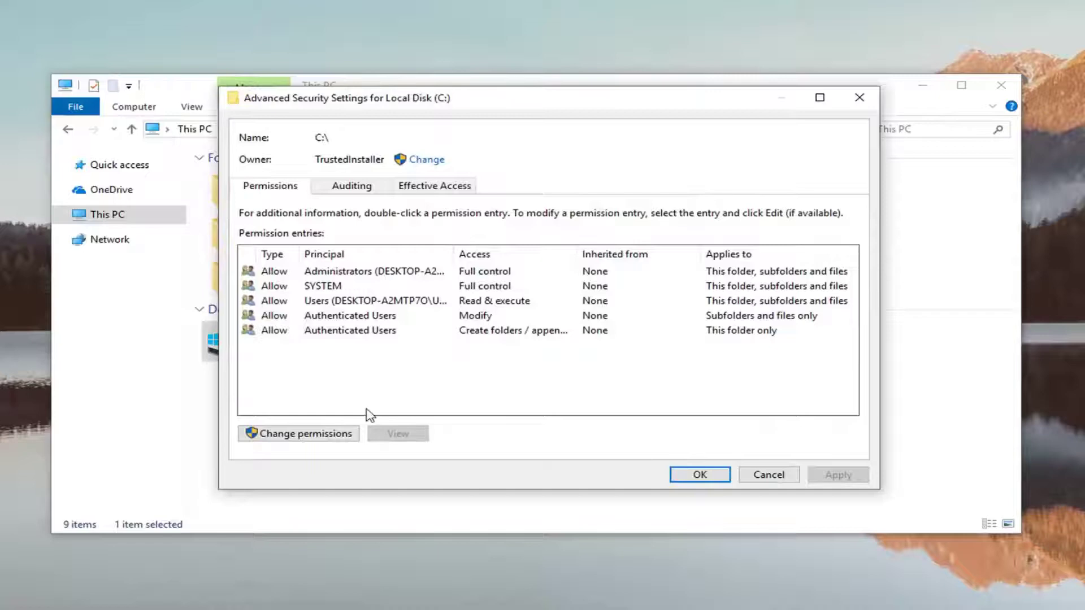
Enable permission changes, add a new entry, and bring up Select User or Group.
click(304, 440)
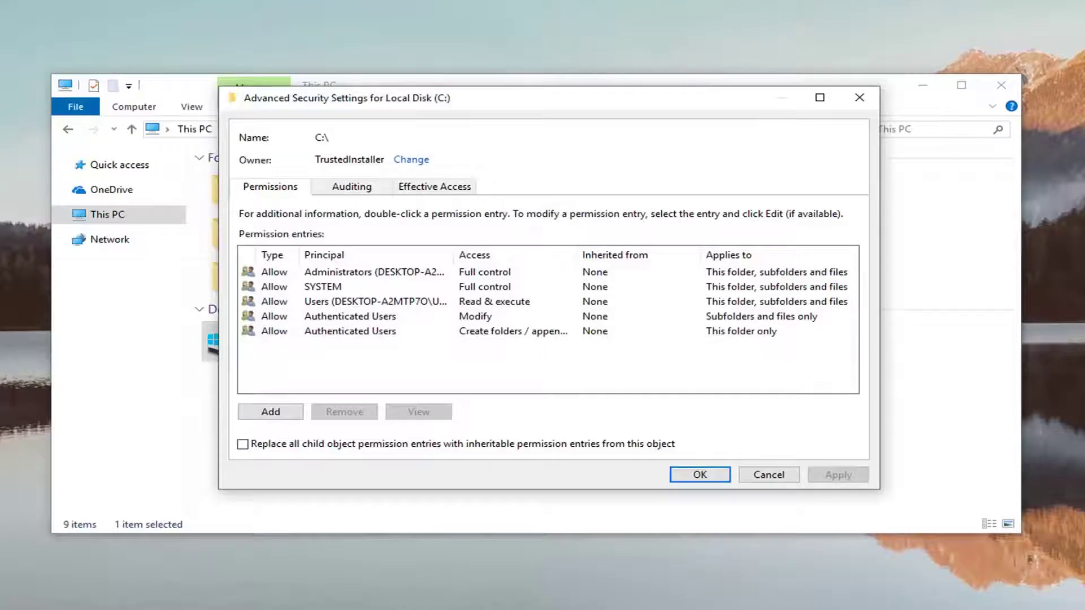
click(270, 412)
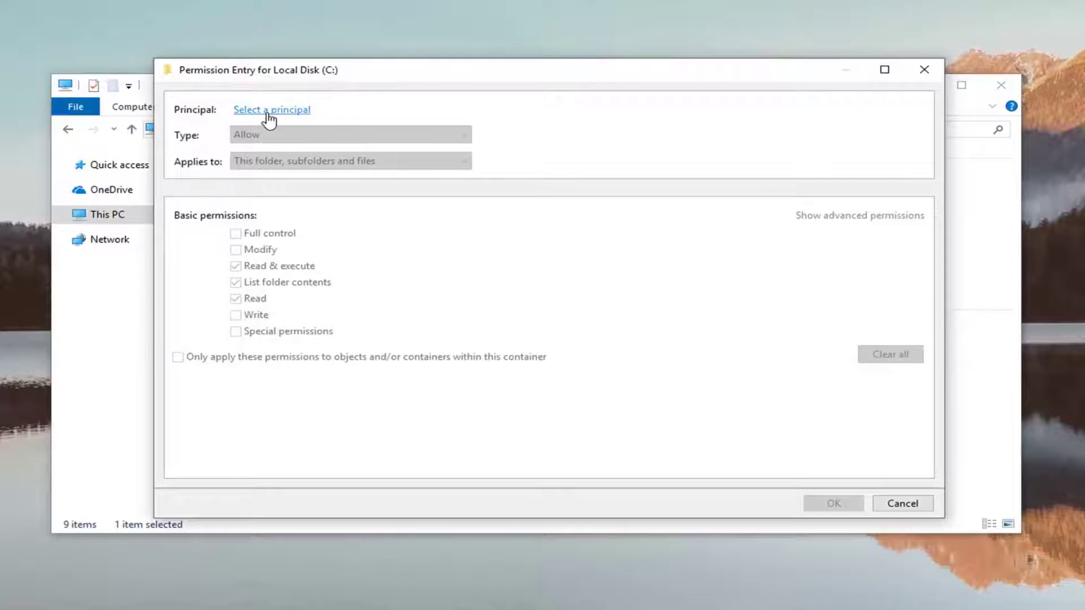
click(281, 114)
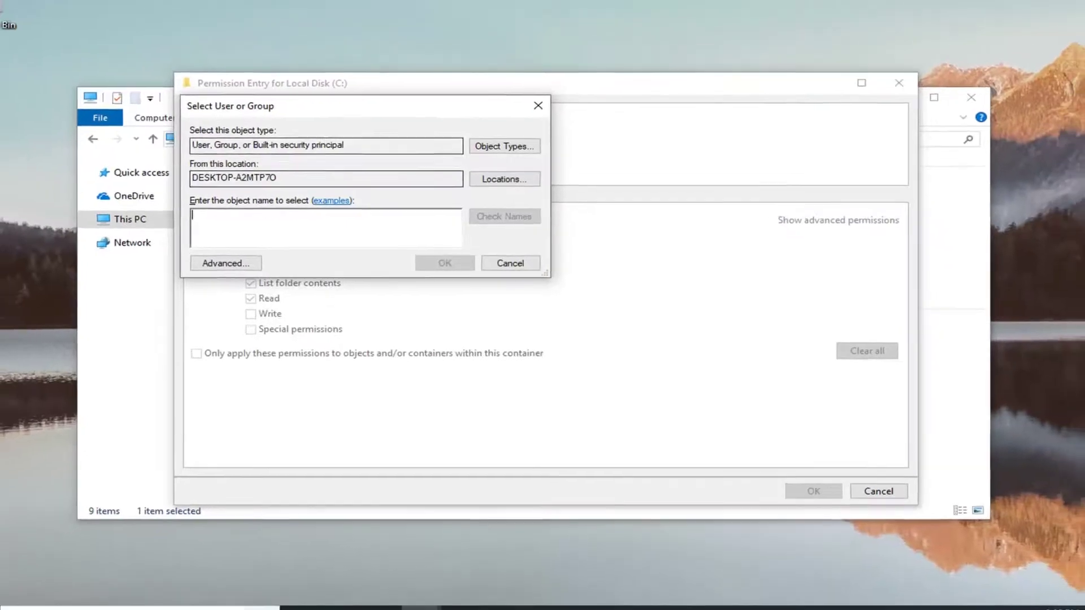
Open a second File Explorer window through a Start menu search.
click(19, 597)
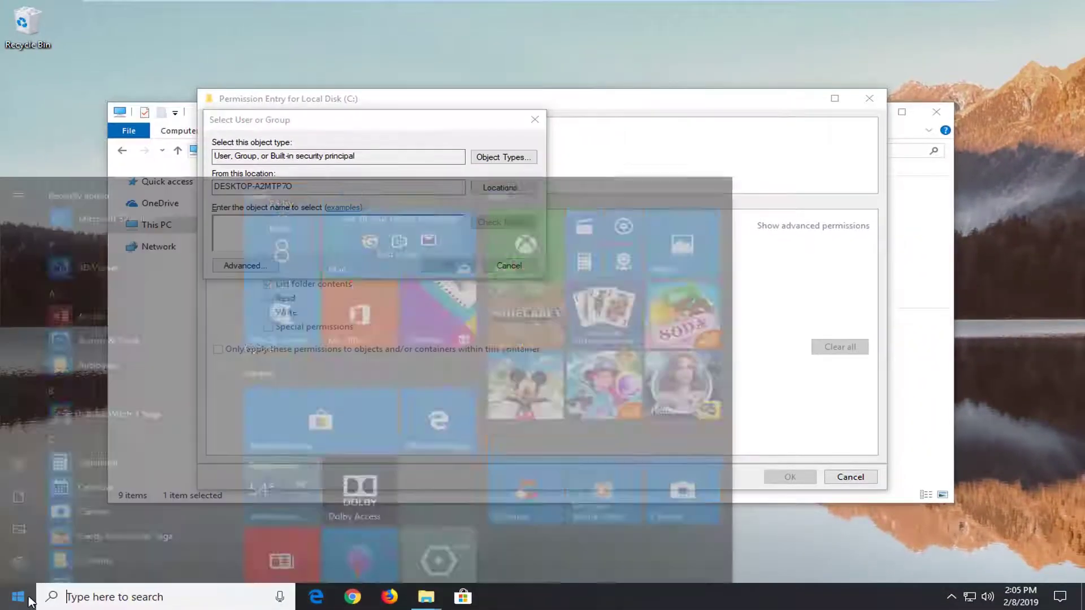
text(fiole)
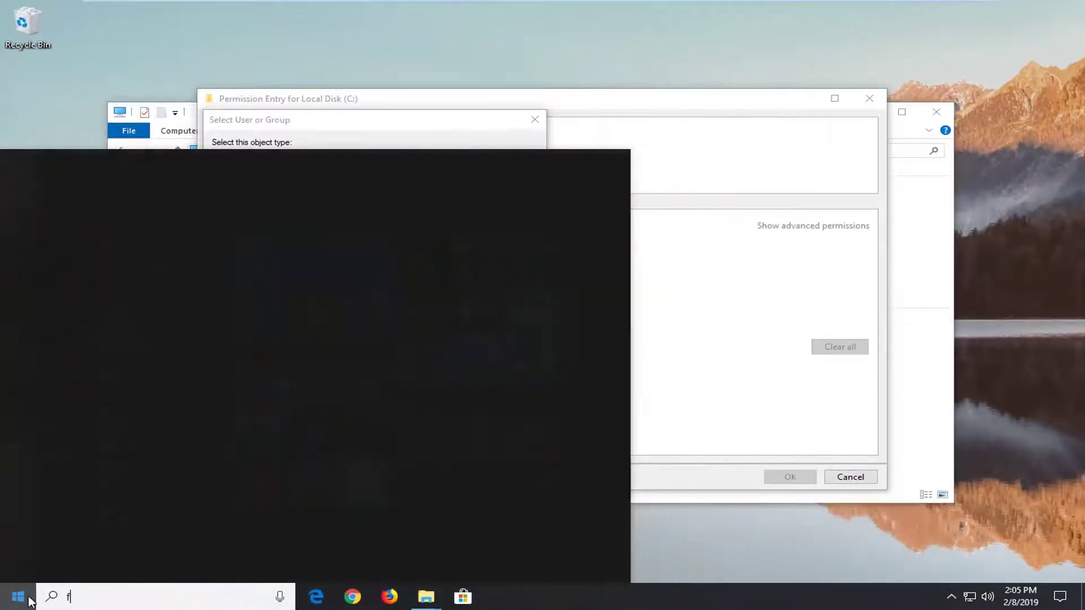
key(BackSpace)
key(BackSpace)
key(BackSpace)
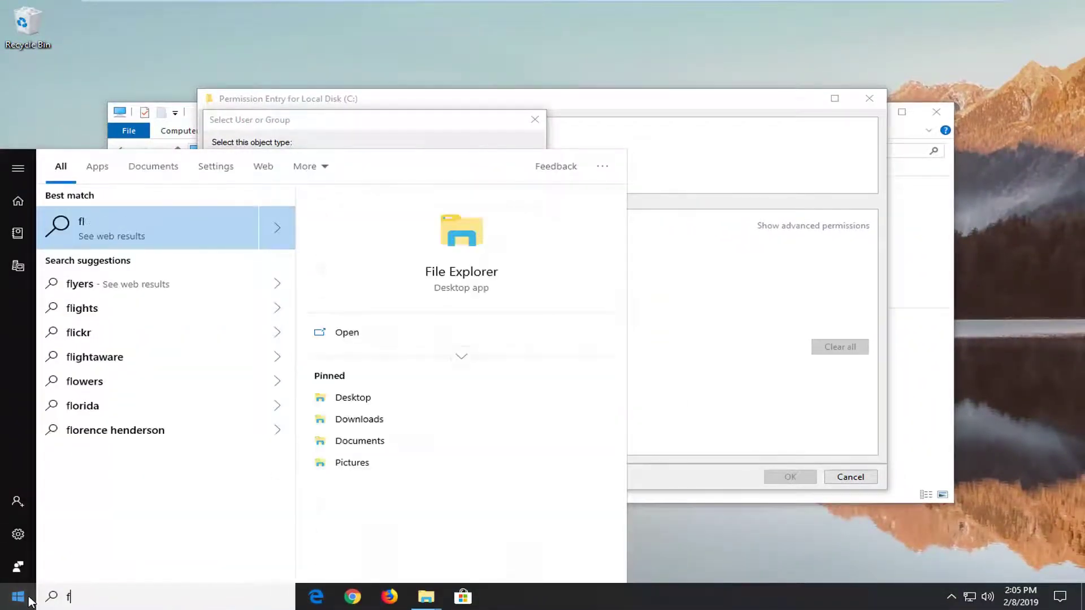
text(ile ex)
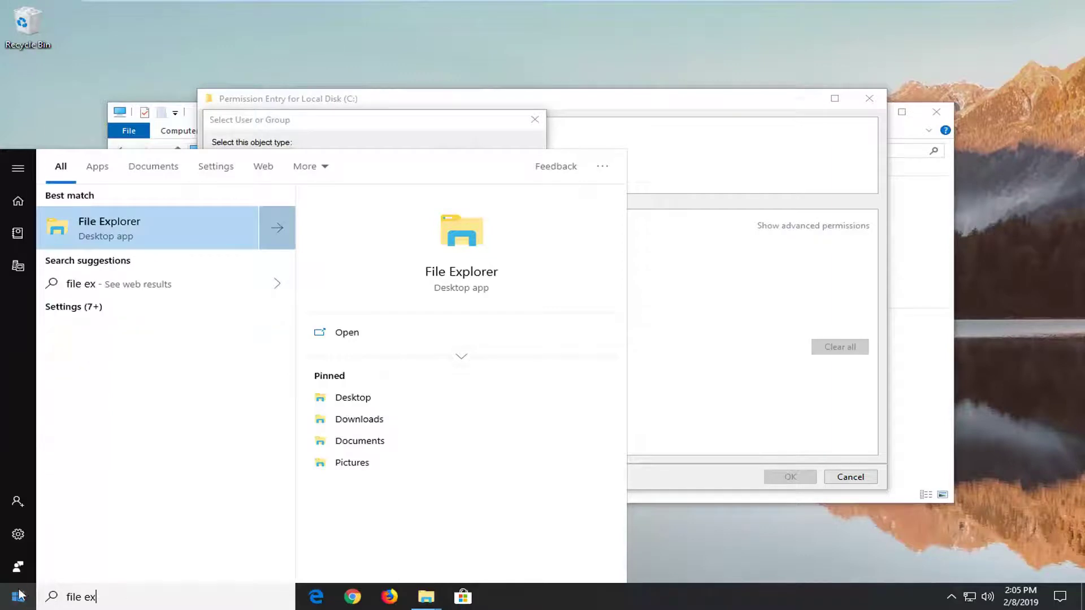
text(plorer)
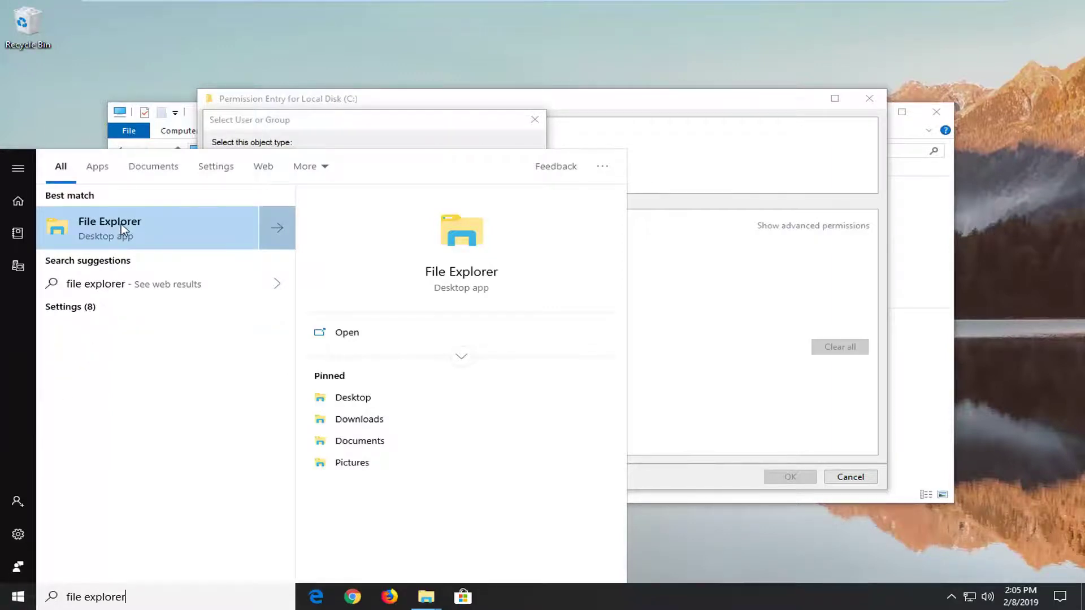
click(121, 223)
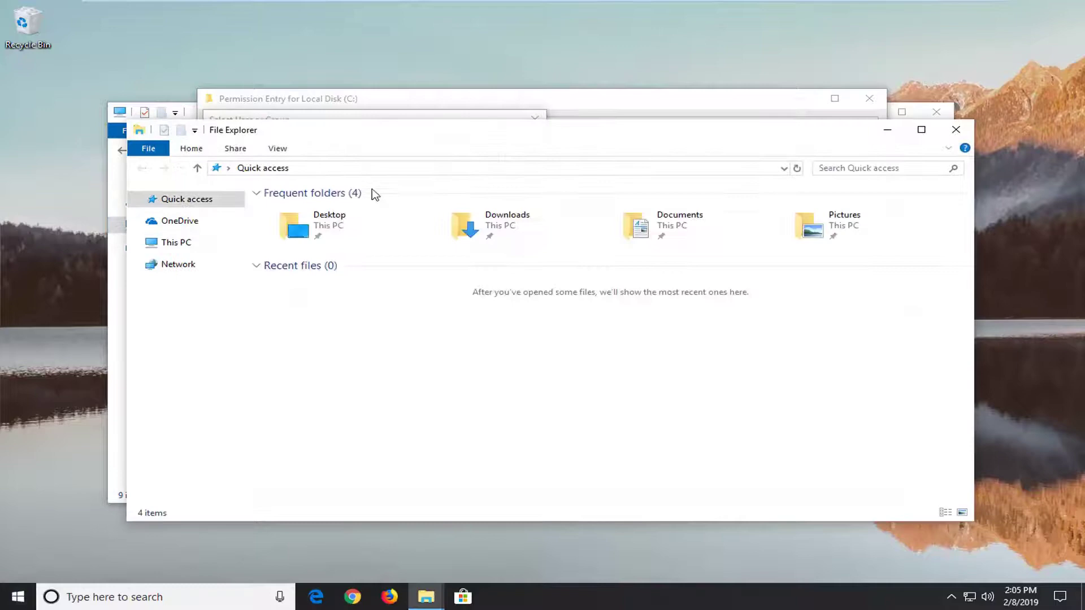
Browse to C:\Users to find the MDTech folder, then close that window.
click(177, 243)
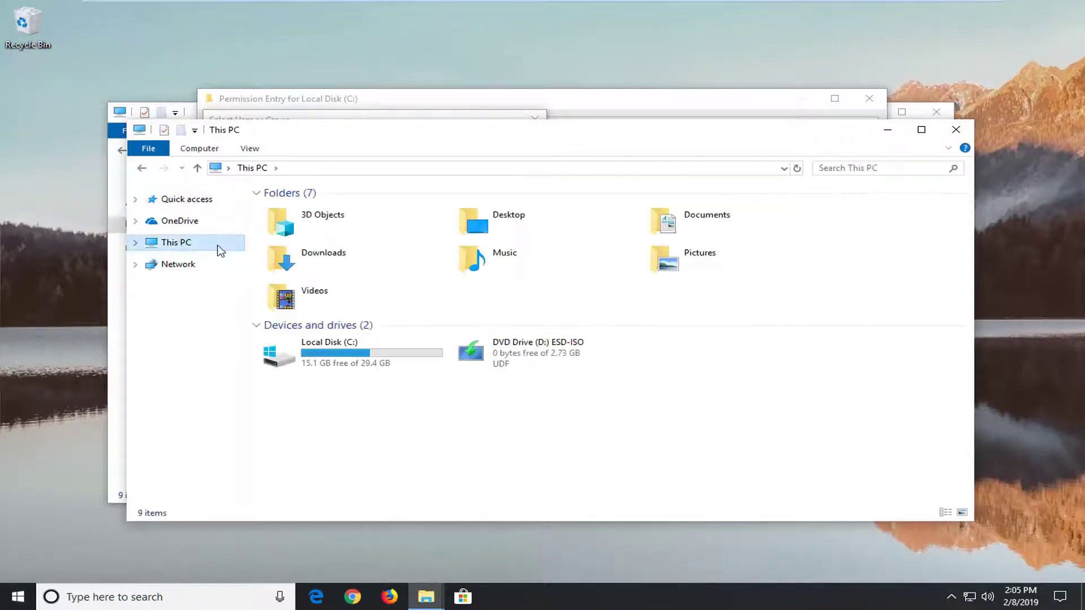
double_click(348, 361)
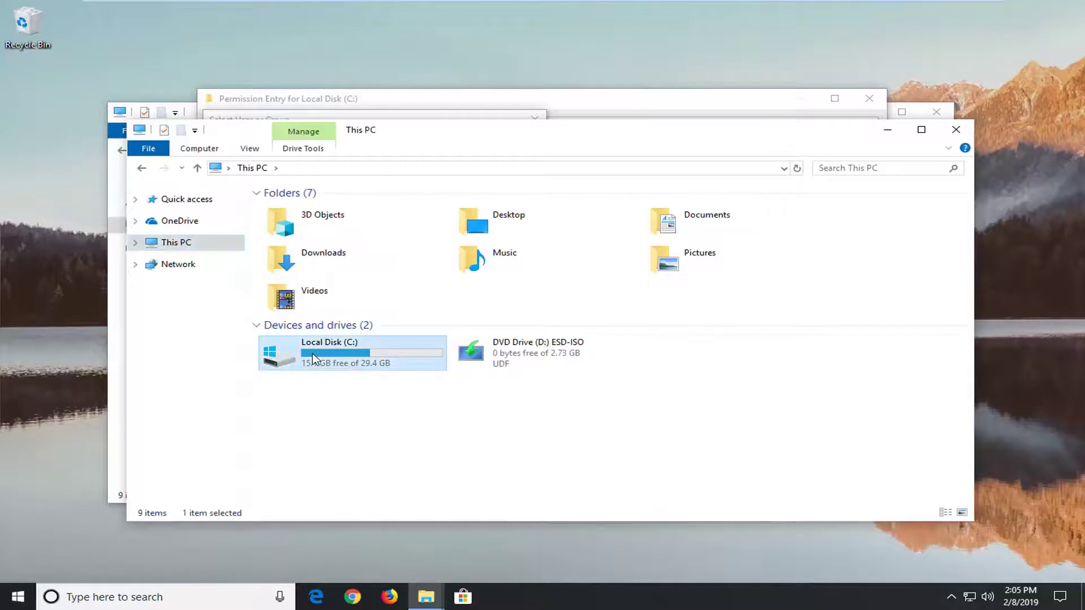
double_click(300, 257)
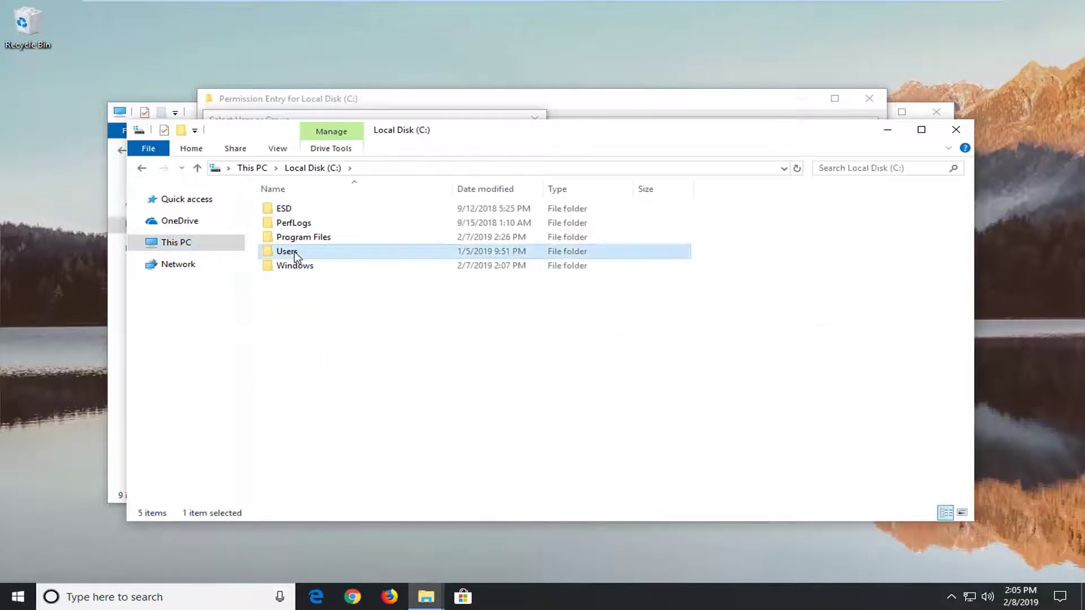
click(301, 212)
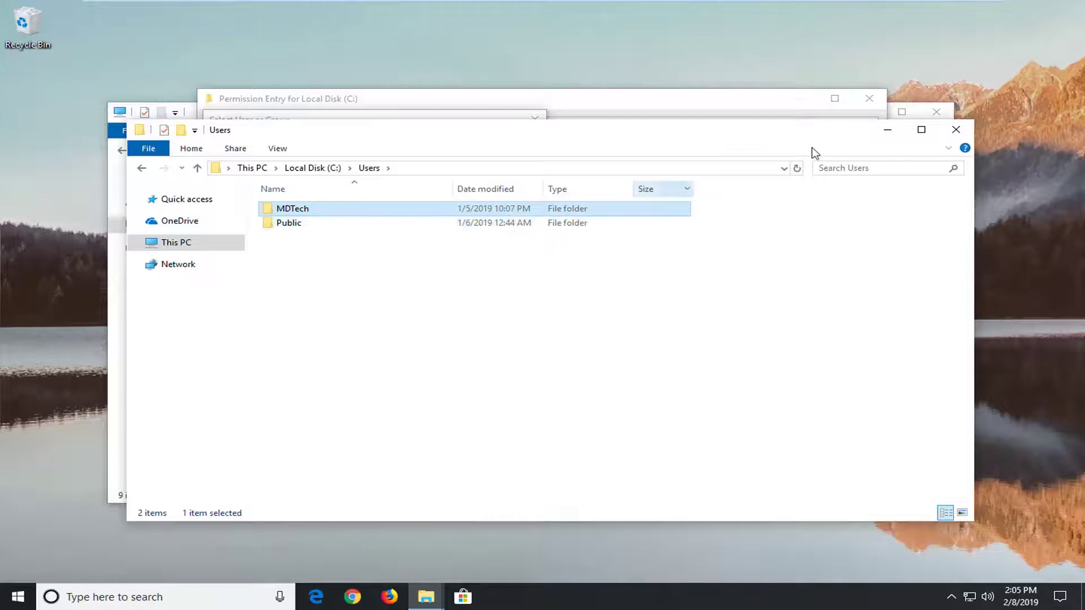
click(955, 130)
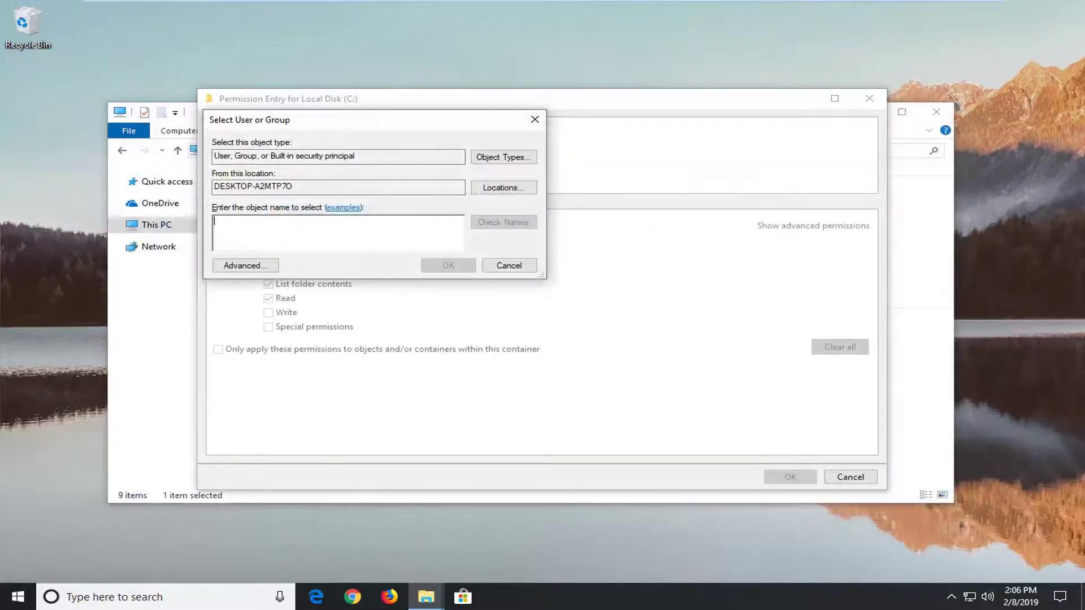
Choose MDTech as principal, keep Allow and the default scope, tick Full control, and save.
text(MDTech)
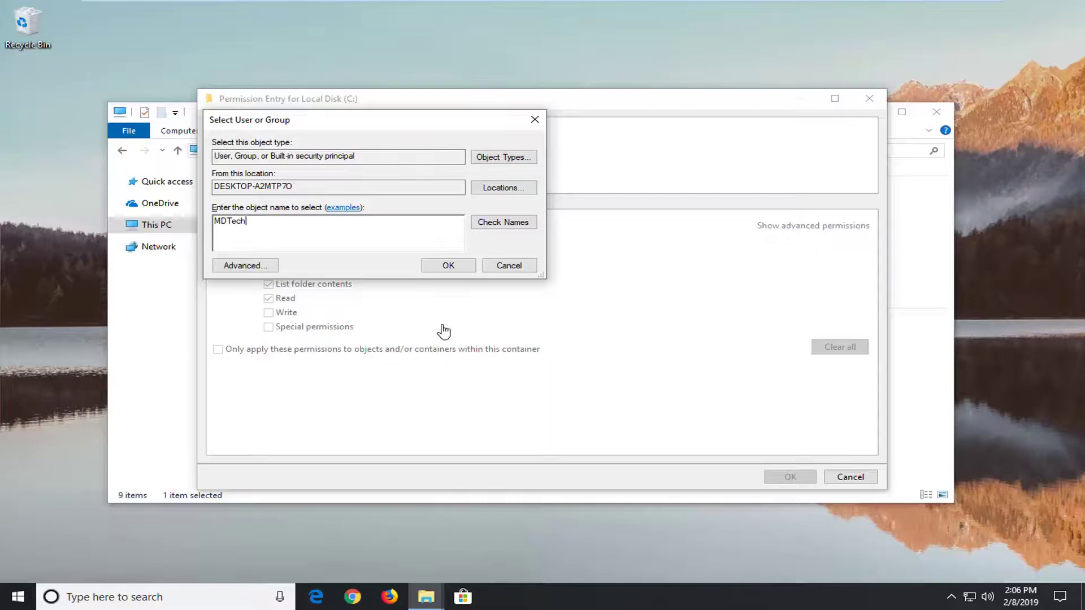
click(439, 270)
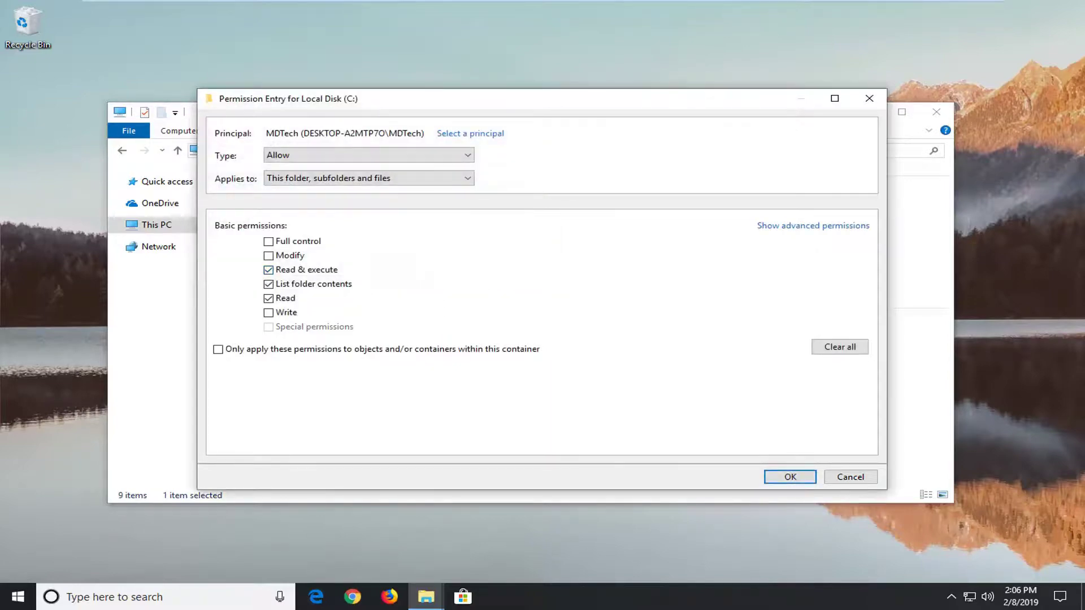
click(315, 158)
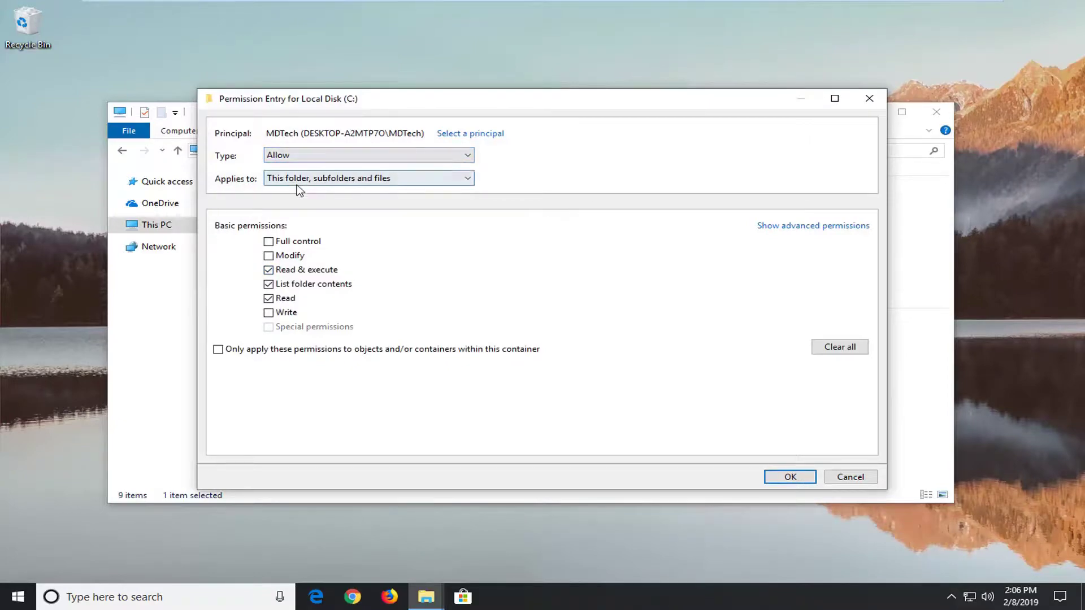
click(342, 184)
click(344, 186)
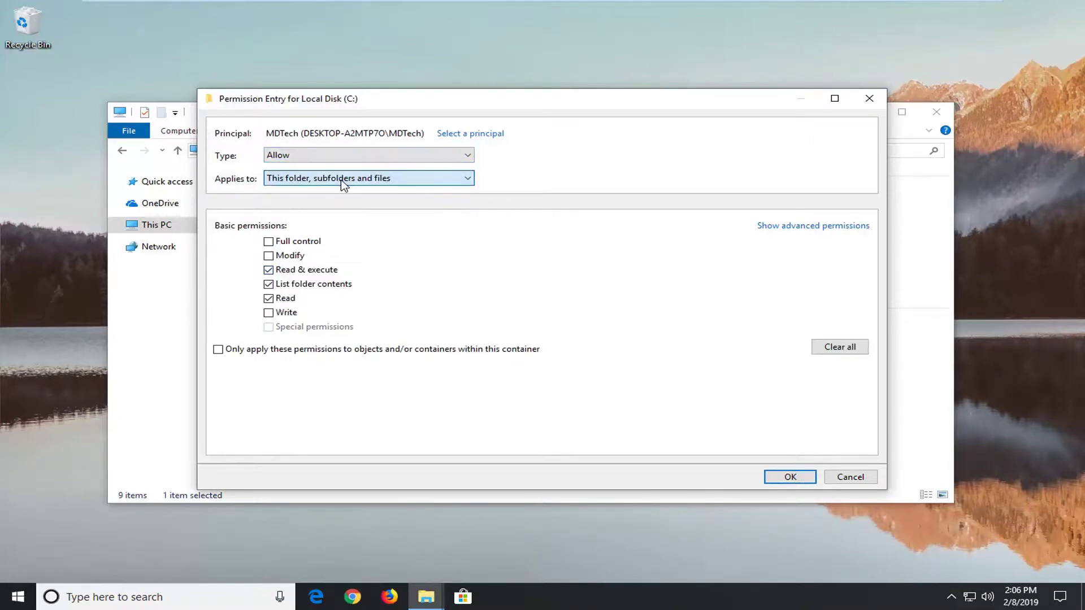
click(274, 244)
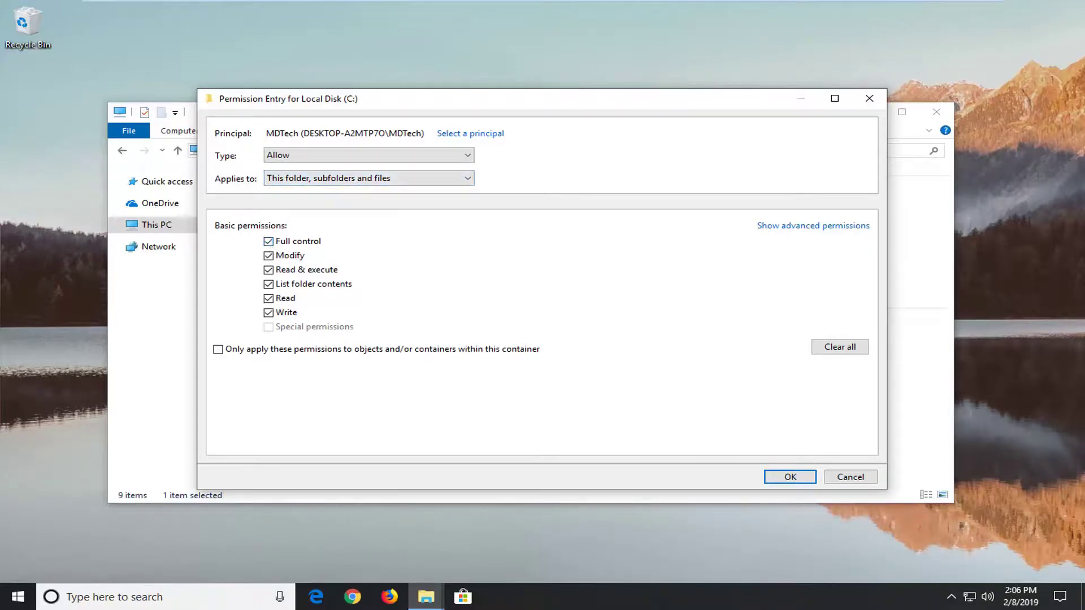
click(799, 477)
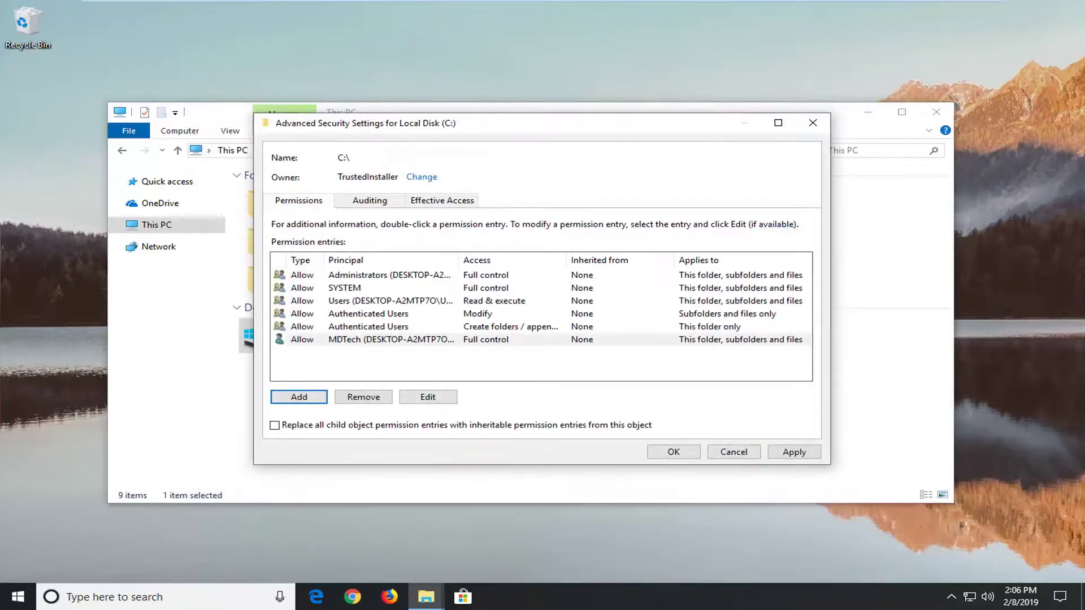
Apply the change, accept the root-directory warning, and continue past four in-use file errors.
click(791, 454)
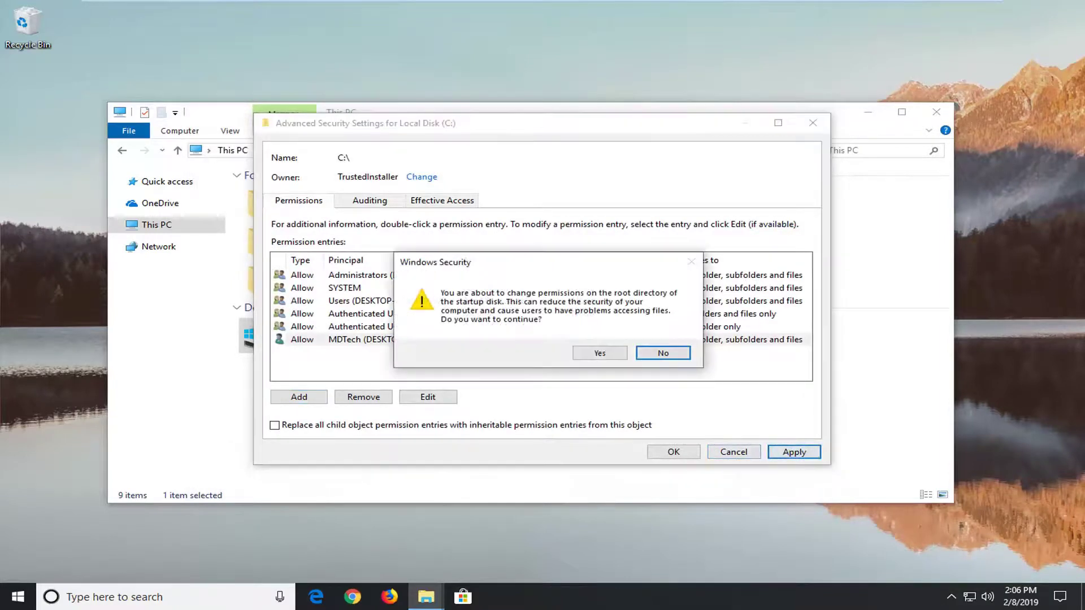
click(598, 355)
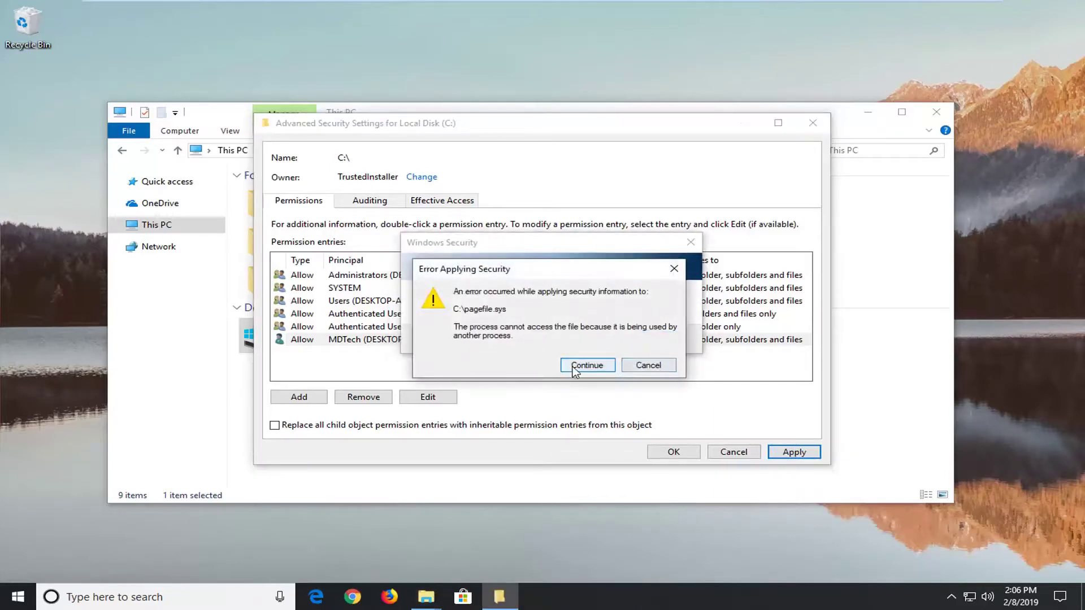
click(580, 367)
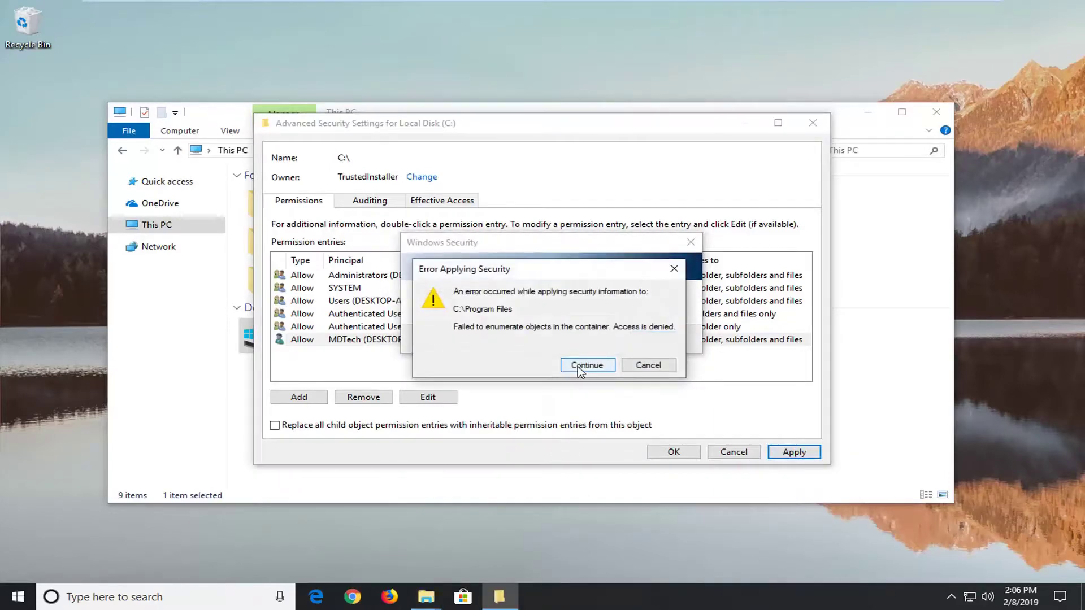
click(580, 368)
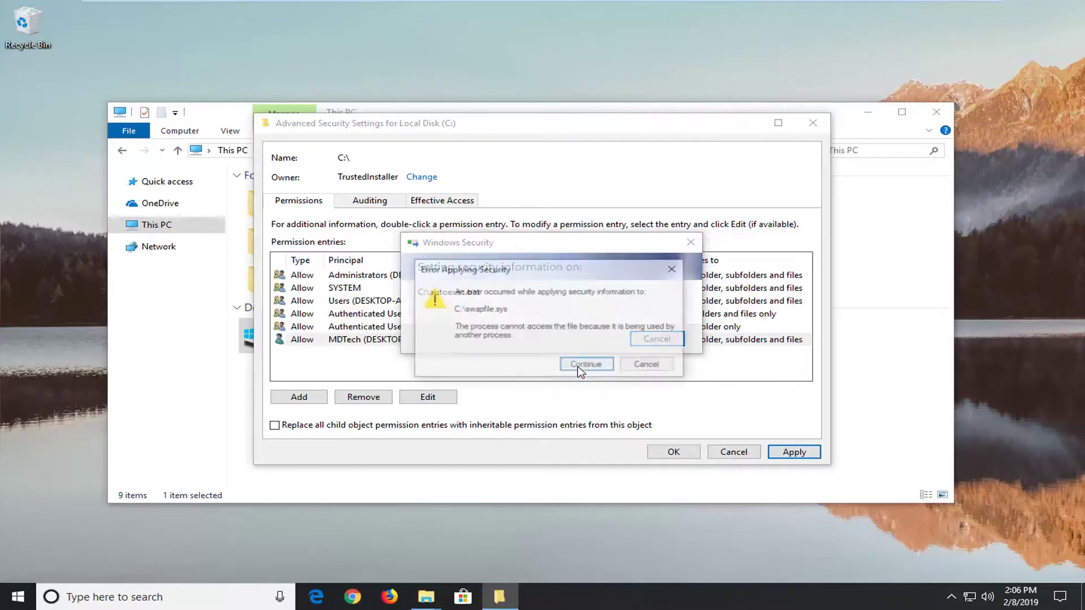
click(580, 367)
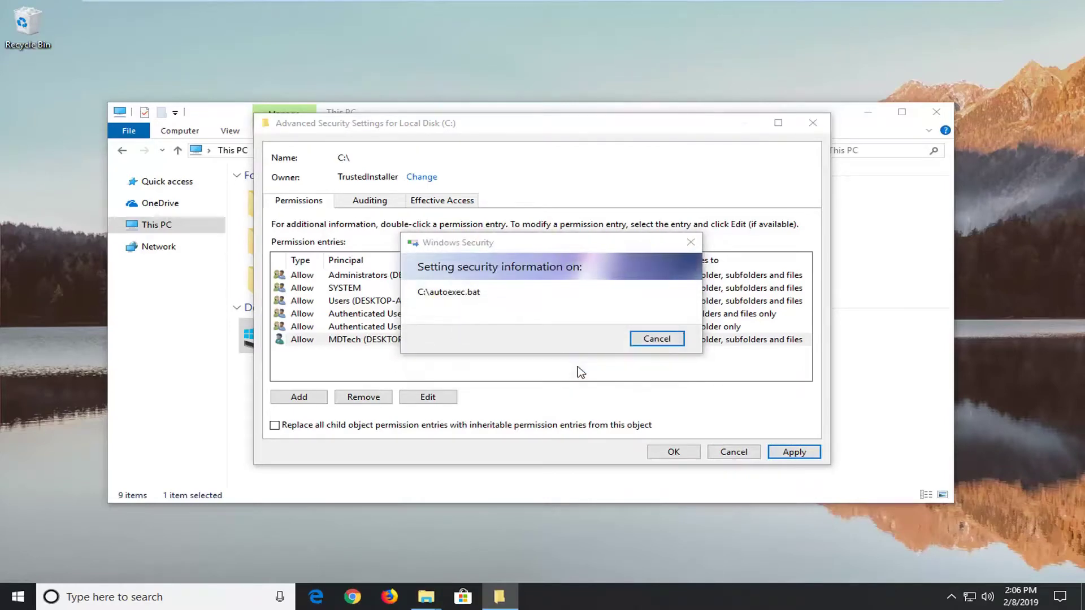
click(581, 367)
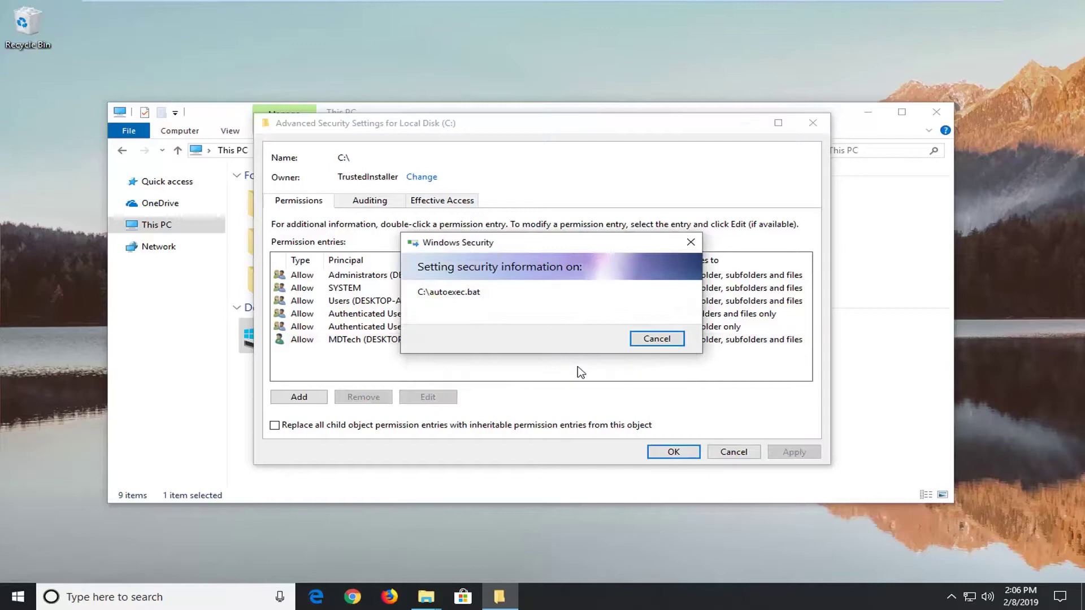
Close This PC, Advanced Security Settings and the Local Disk (C:) Properties windows.
click(936, 112)
key(Return)
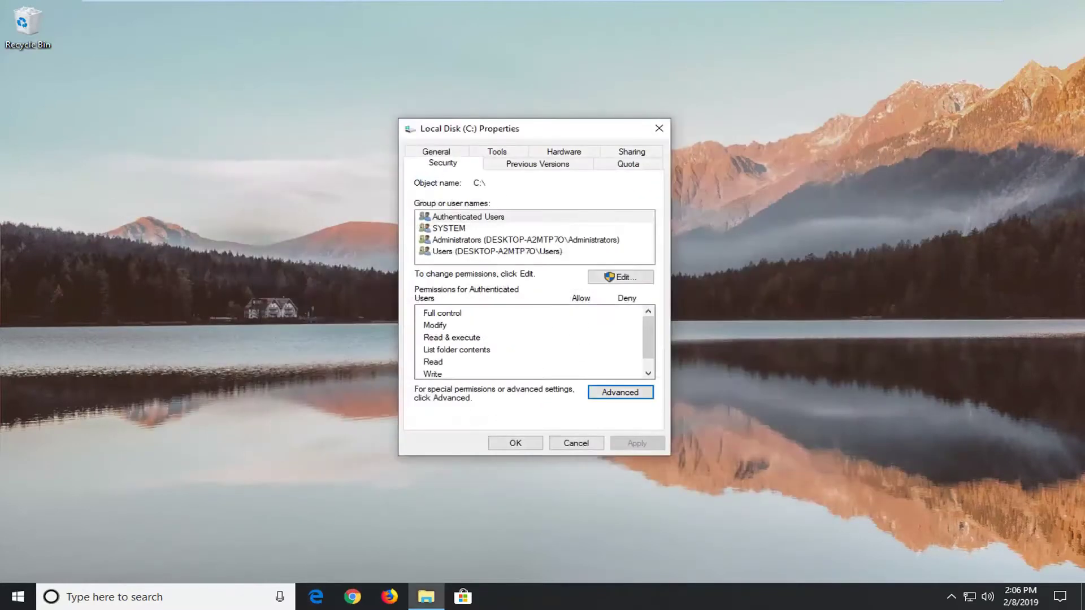
key(Escape)
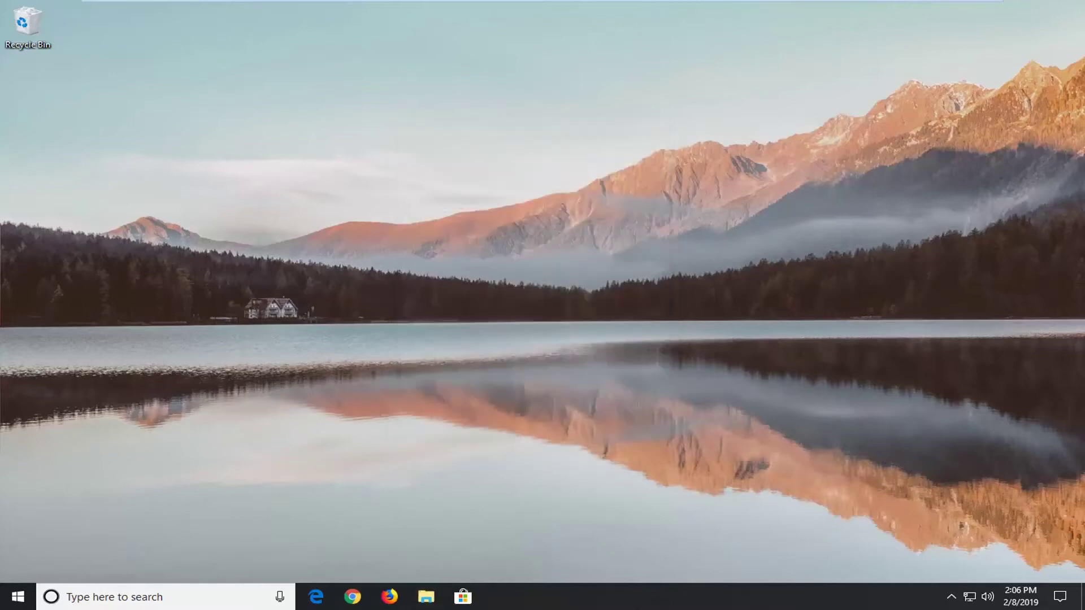